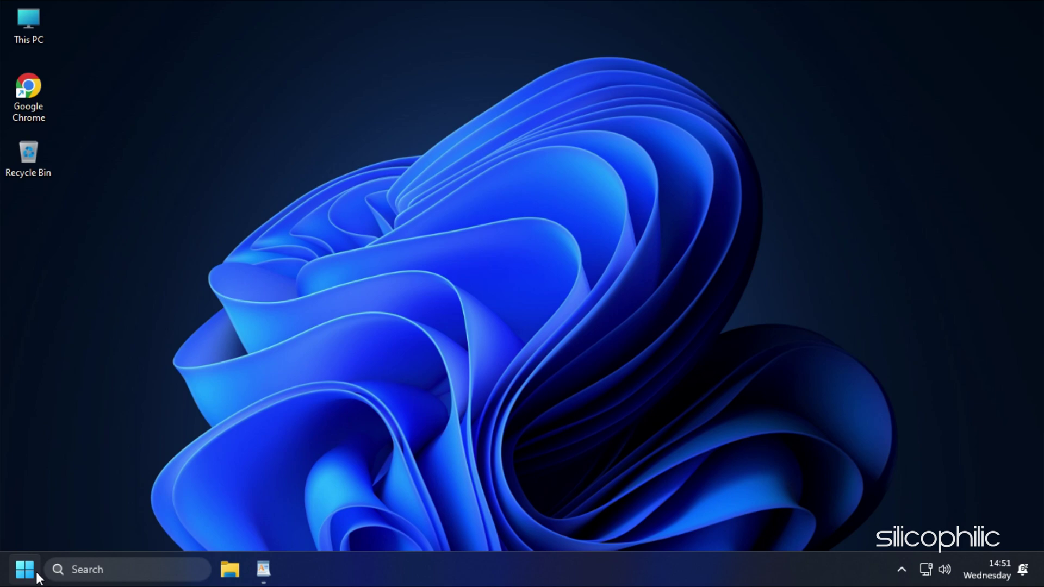
# - Open Task Manager and end the EA (7) app task
pyautogui.rightClick(34, 572)
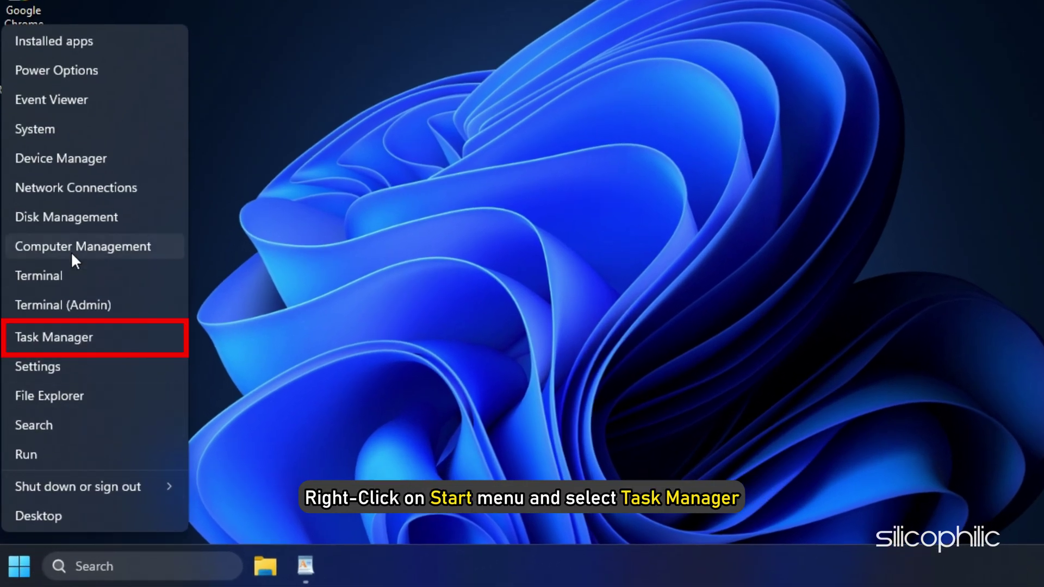
pyautogui.click(100, 341)
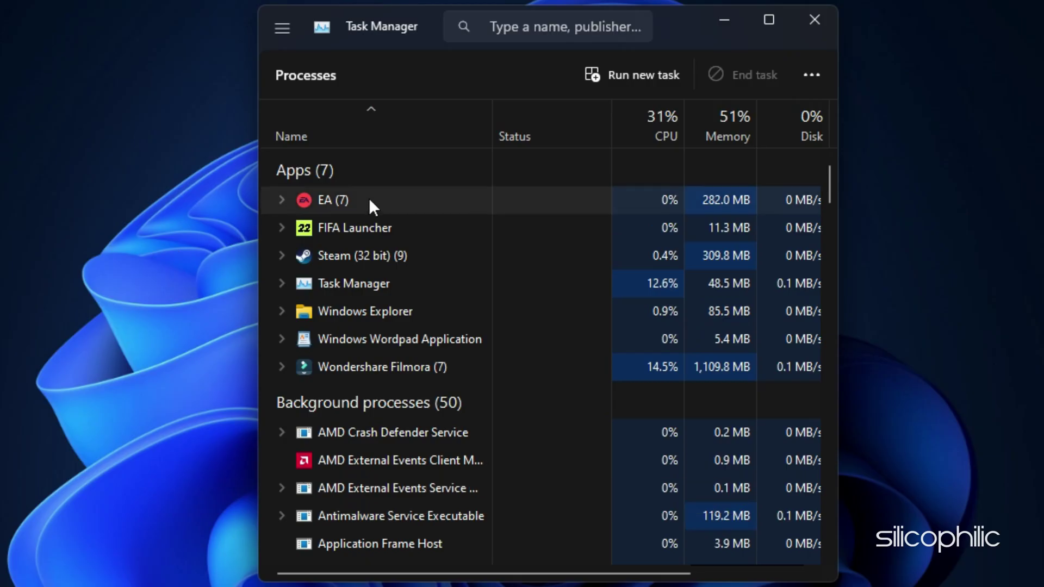
pyautogui.click(365, 197)
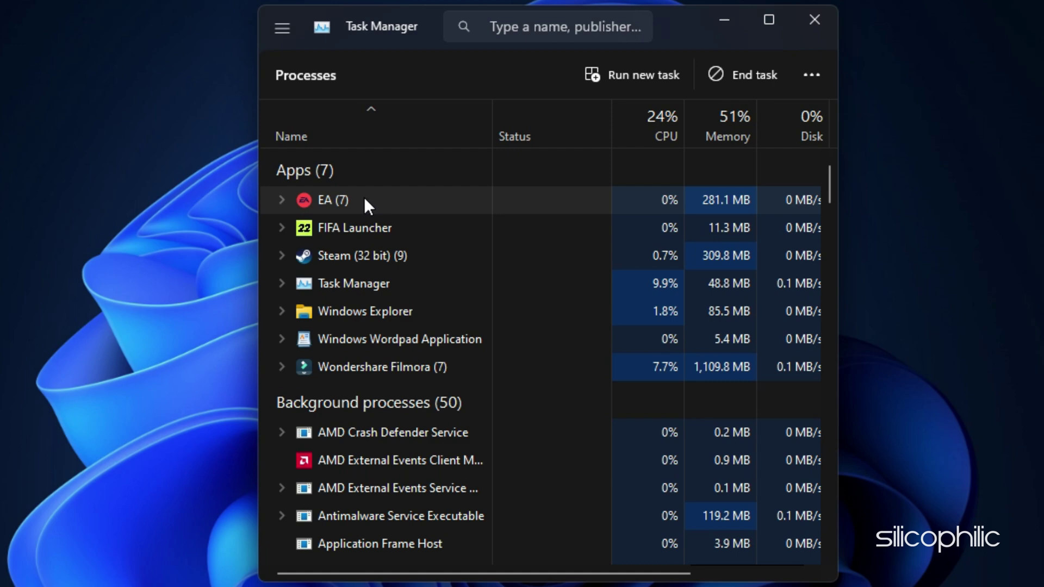
pyautogui.rightClick(365, 199)
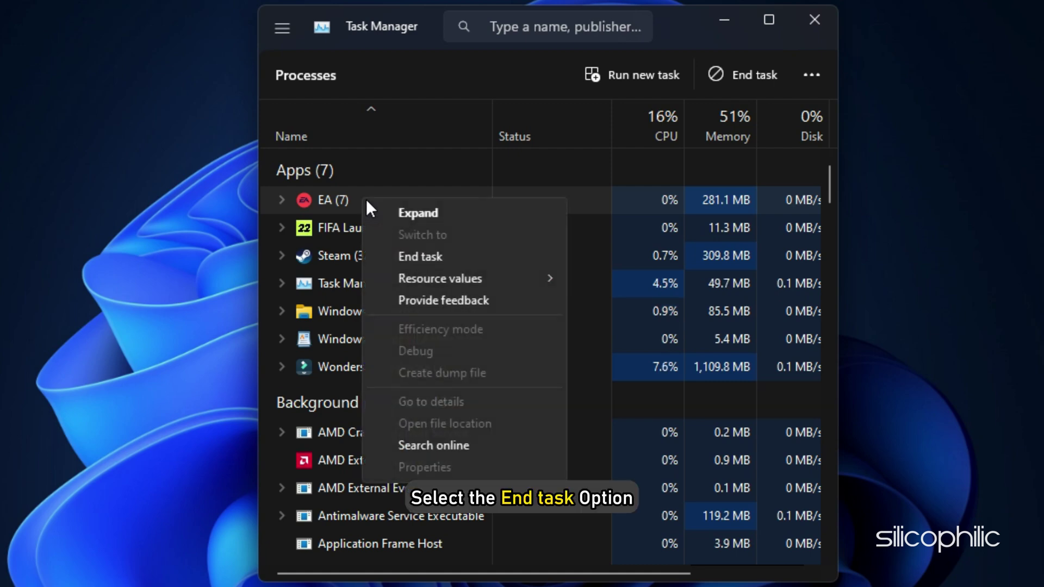
pyautogui.click(481, 255)
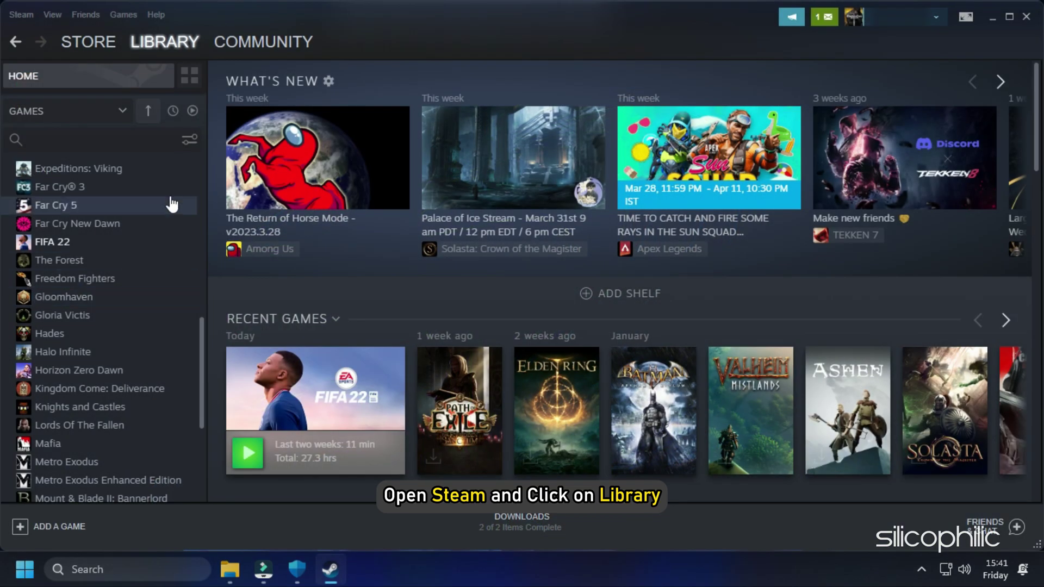
# - Browse FIFA 22's local files from the Steam Library, opening D:\SteamLibrary\steamapps\common\FIFA 22
pyautogui.moveTo(245, 41)
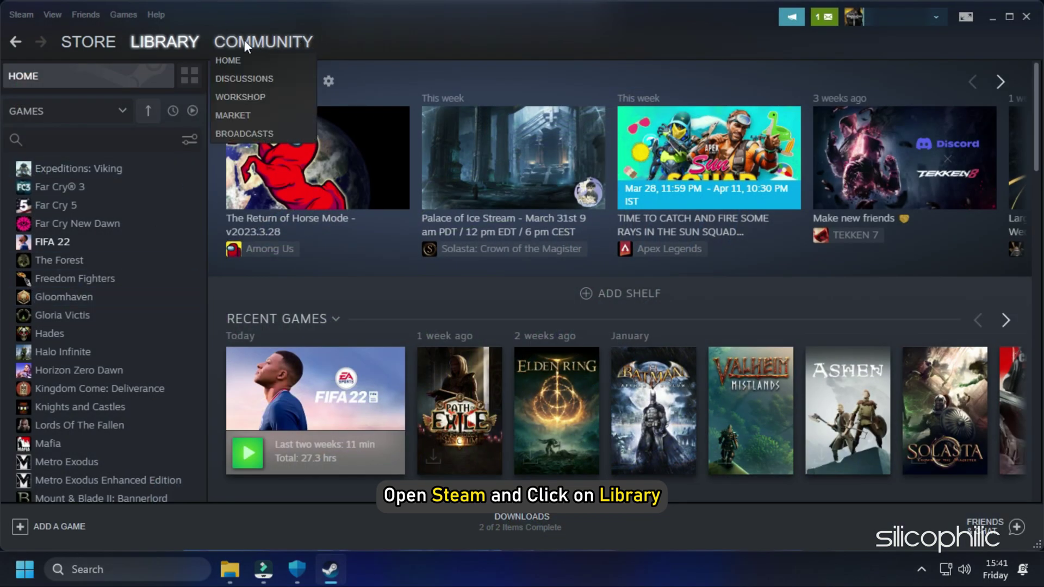
pyautogui.click(162, 40)
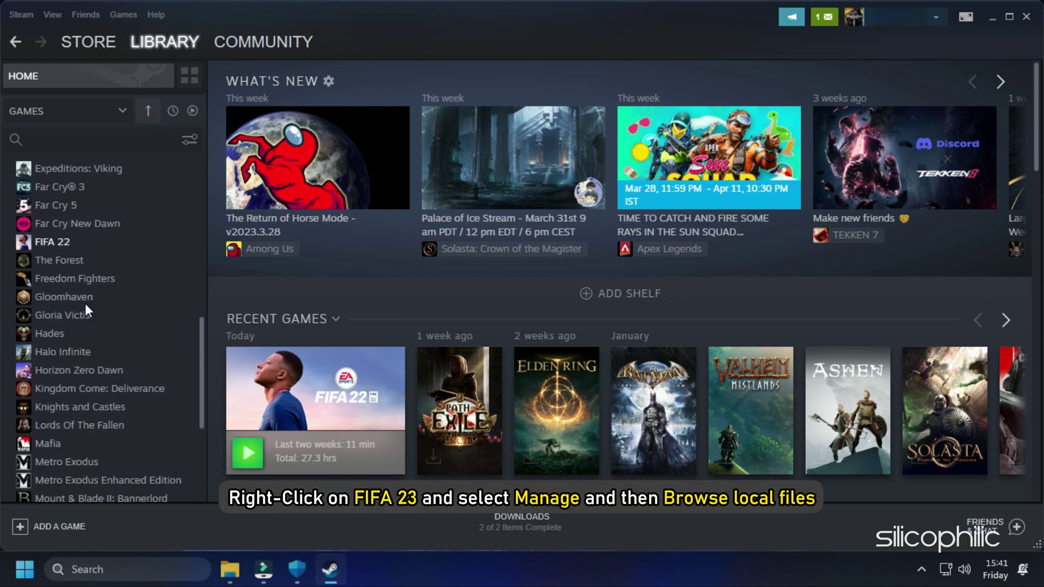
pyautogui.rightClick(91, 236)
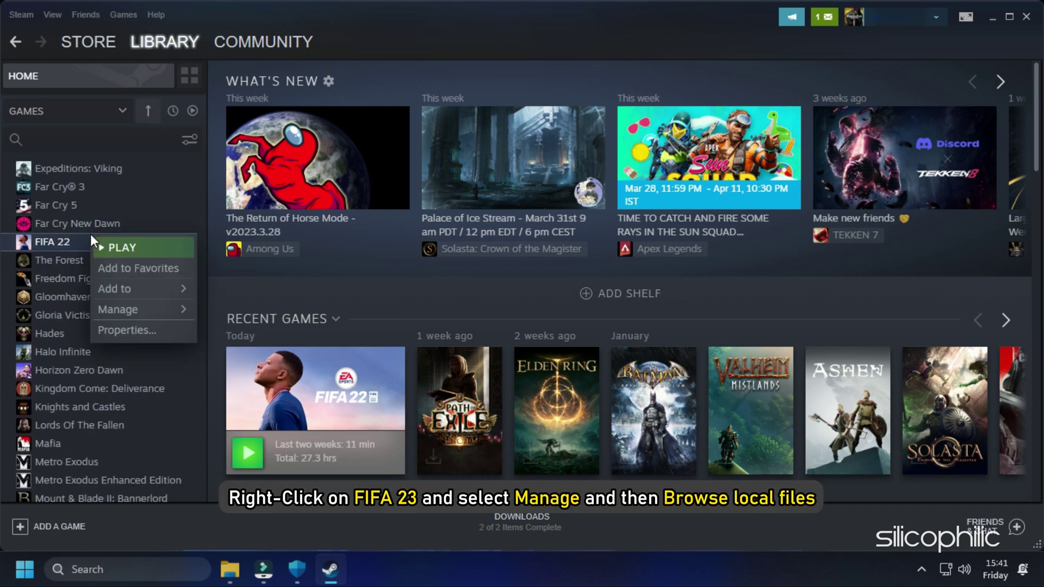
pyautogui.moveTo(136, 309)
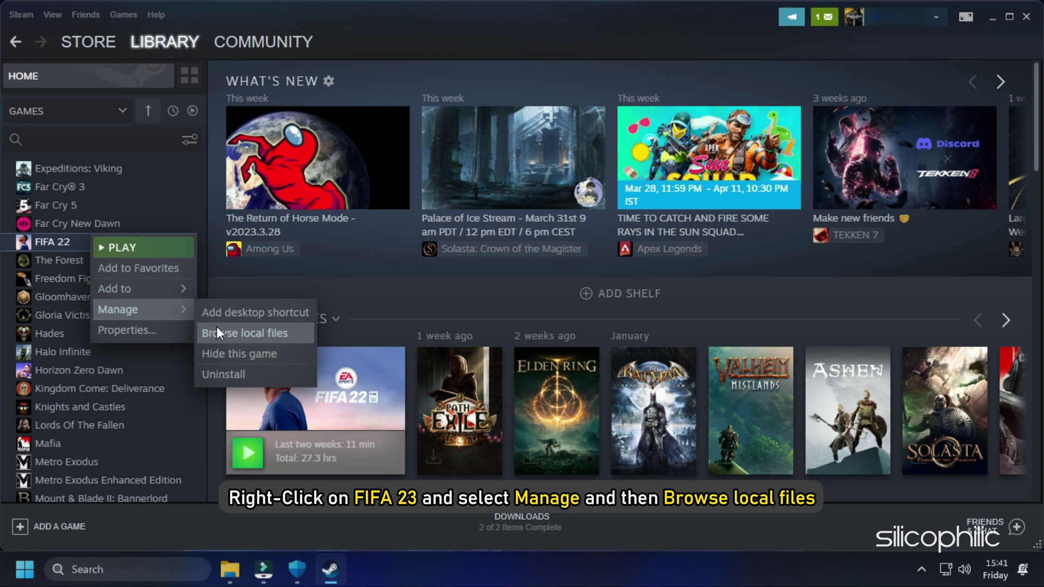
pyautogui.click(242, 336)
pyautogui.click(635, 157)
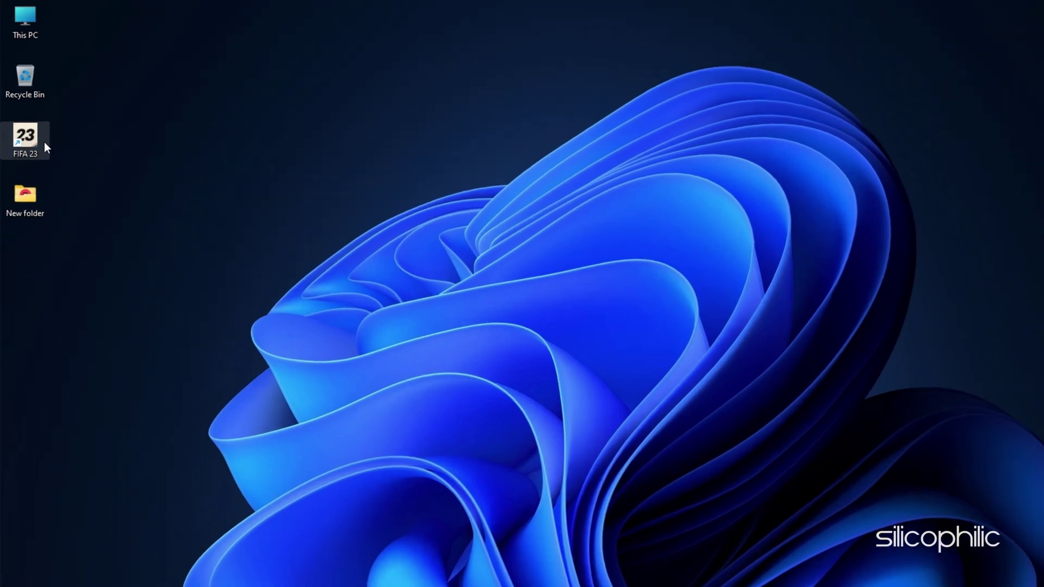
# - Open the FIFA 23 shortcut's file location, enter _Installer and select Cleanup.exe
pyautogui.rightClick(54, 174)
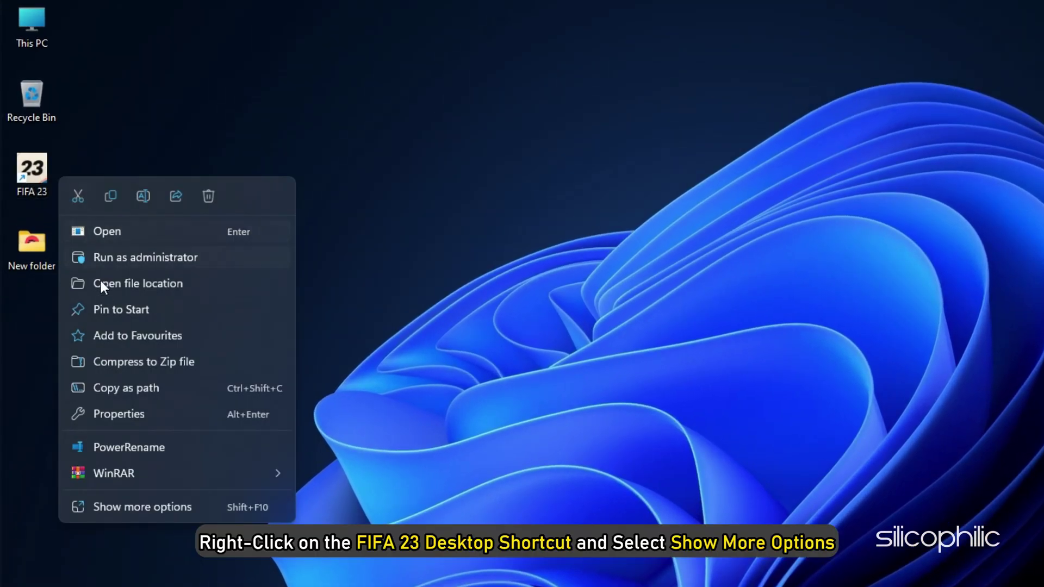
pyautogui.click(188, 507)
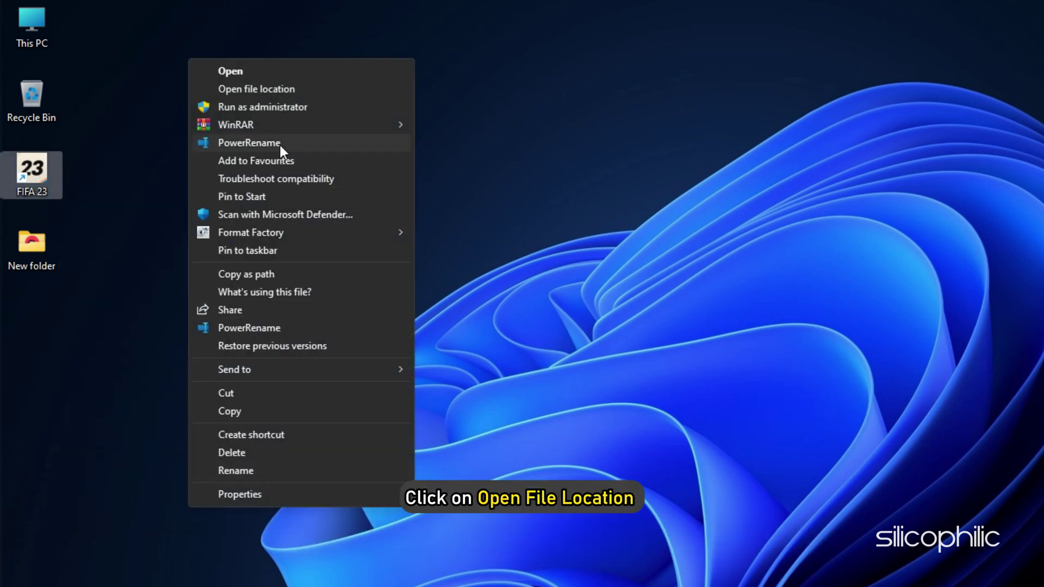
pyautogui.click(301, 88)
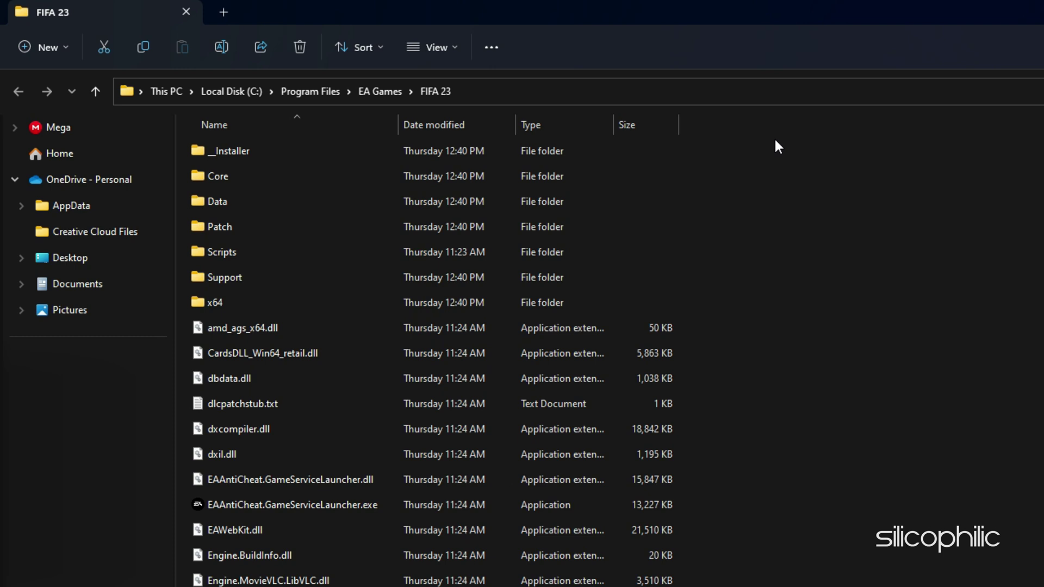
pyautogui.click(593, 151)
pyautogui.doubleClick(550, 150)
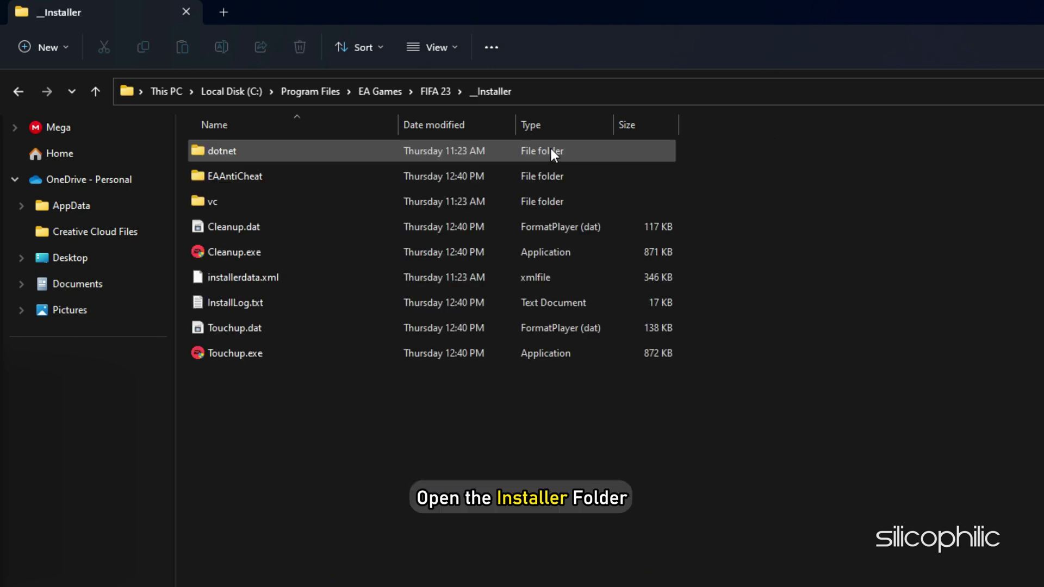
pyautogui.click(357, 249)
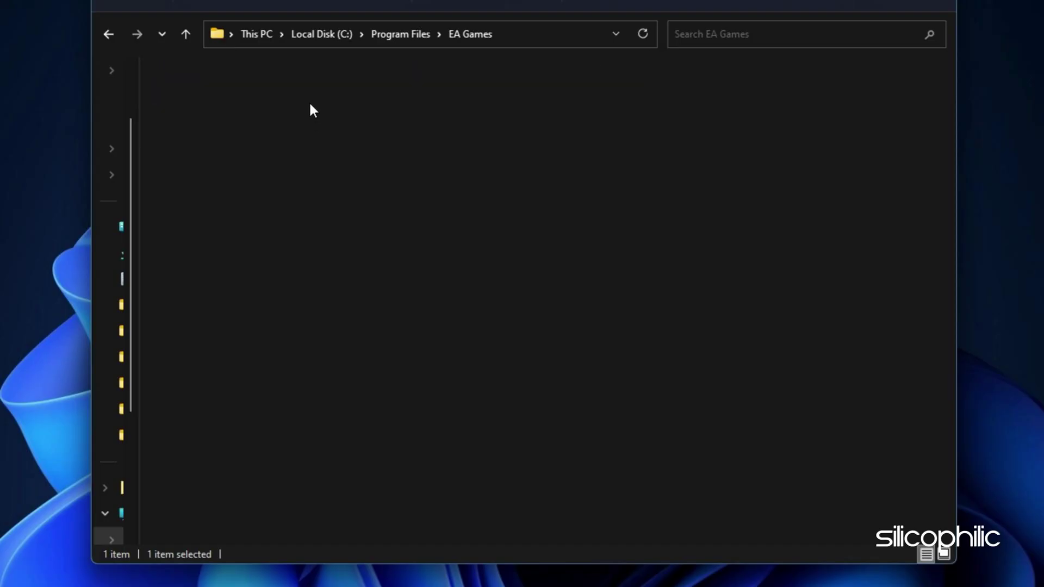
# - Run EAAntiCheat.Installer.exe from FIFA 23\_Installer\EAAntiCheat as administrator
pyautogui.doubleClick(308, 100)
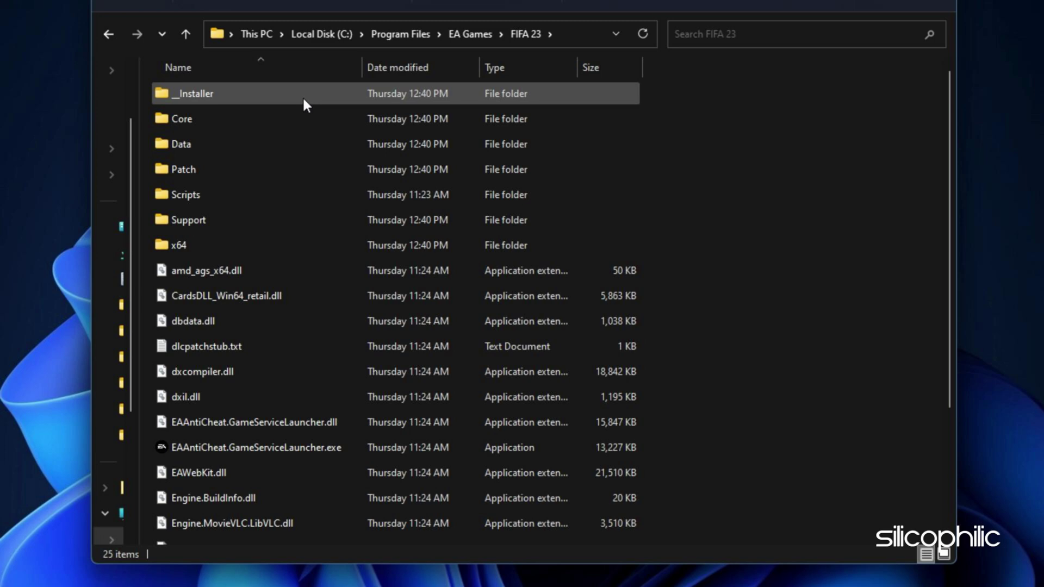
pyautogui.doubleClick(302, 96)
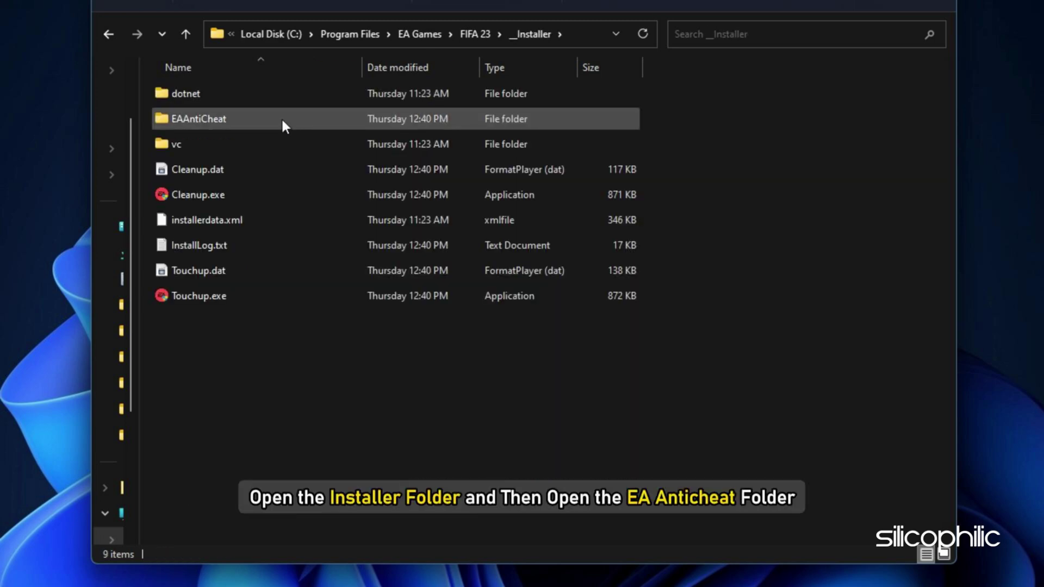
pyautogui.doubleClick(282, 120)
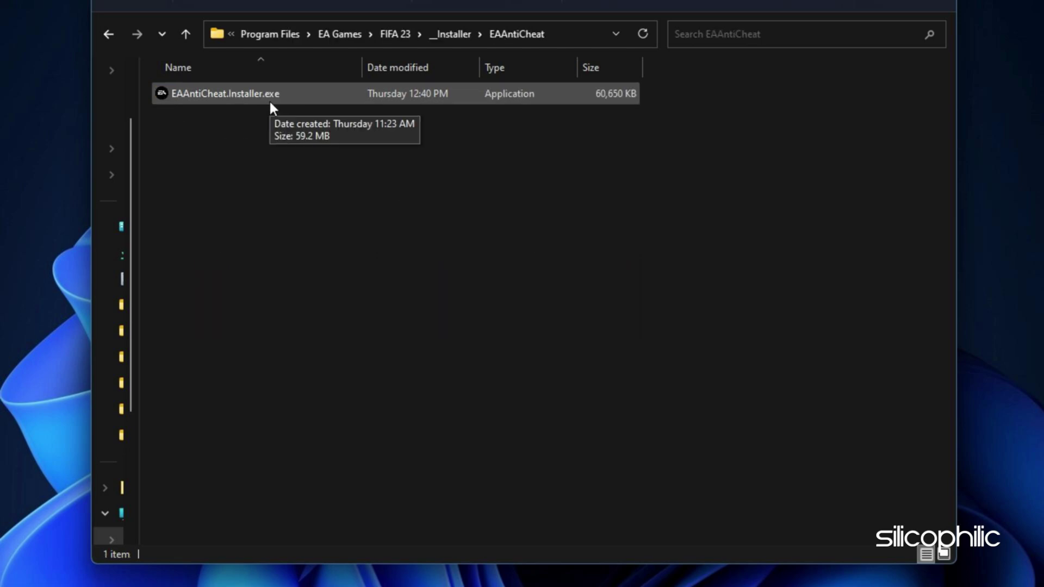
pyautogui.click(270, 102)
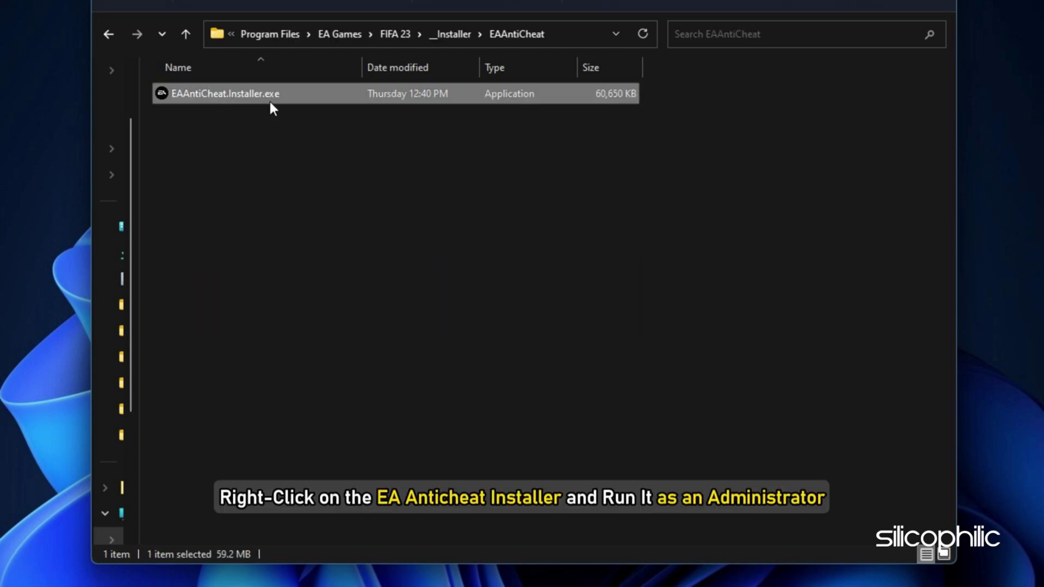
pyautogui.rightClick(271, 102)
pyautogui.click(329, 183)
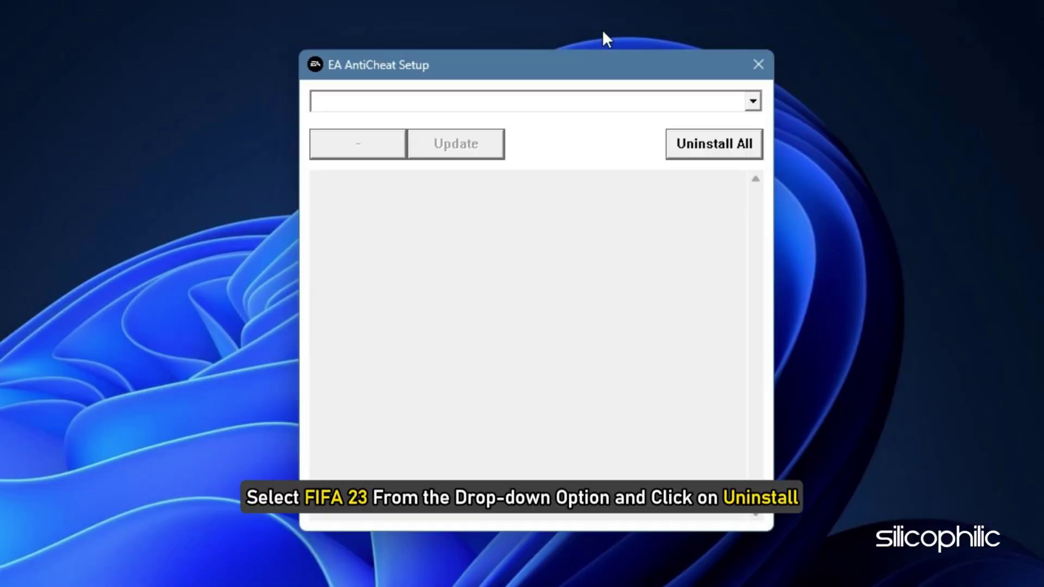
# - Choose FIFA 23 in EA AntiCheat Setup, uninstall the anti-cheat, then install it again
pyautogui.click(752, 101)
pyautogui.click(547, 136)
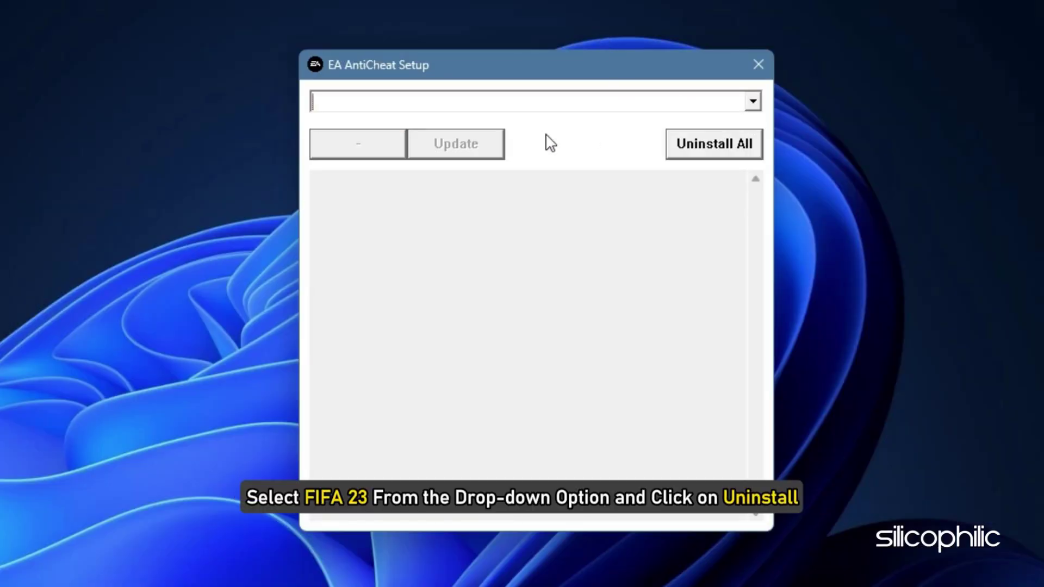
pyautogui.click(752, 102)
pyautogui.click(375, 117)
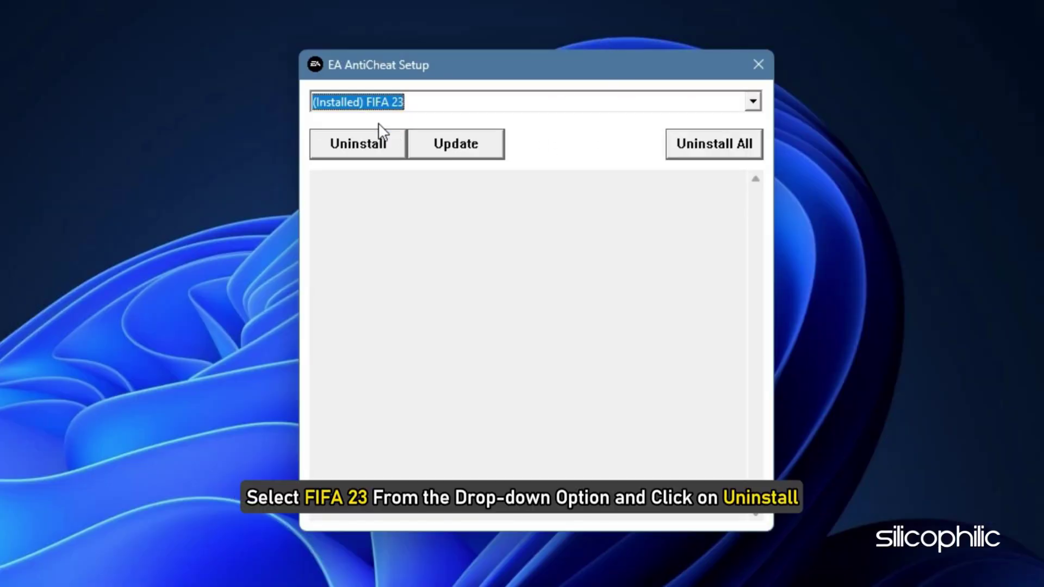
pyautogui.click(375, 161)
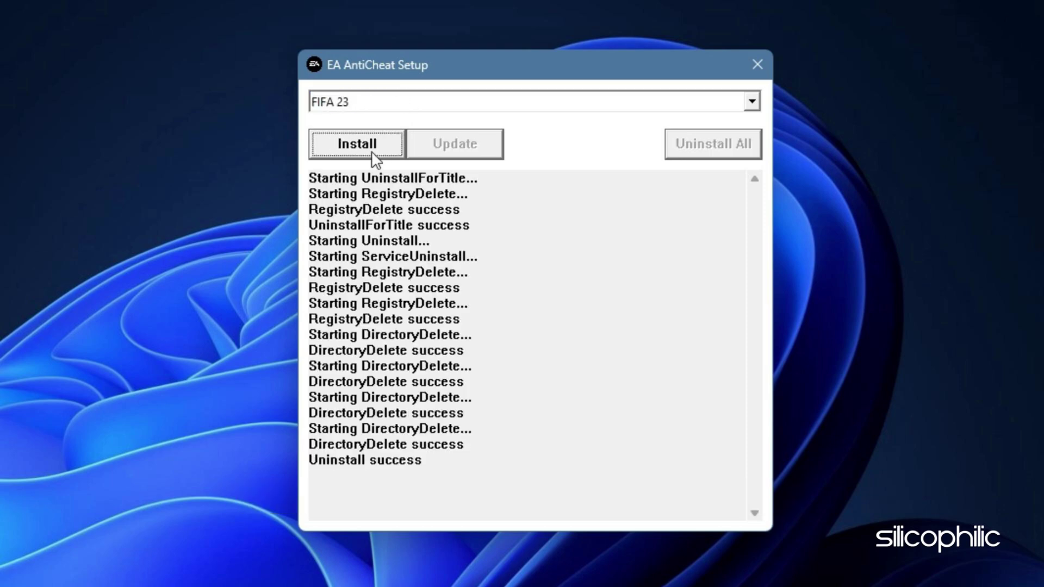
pyautogui.click(386, 155)
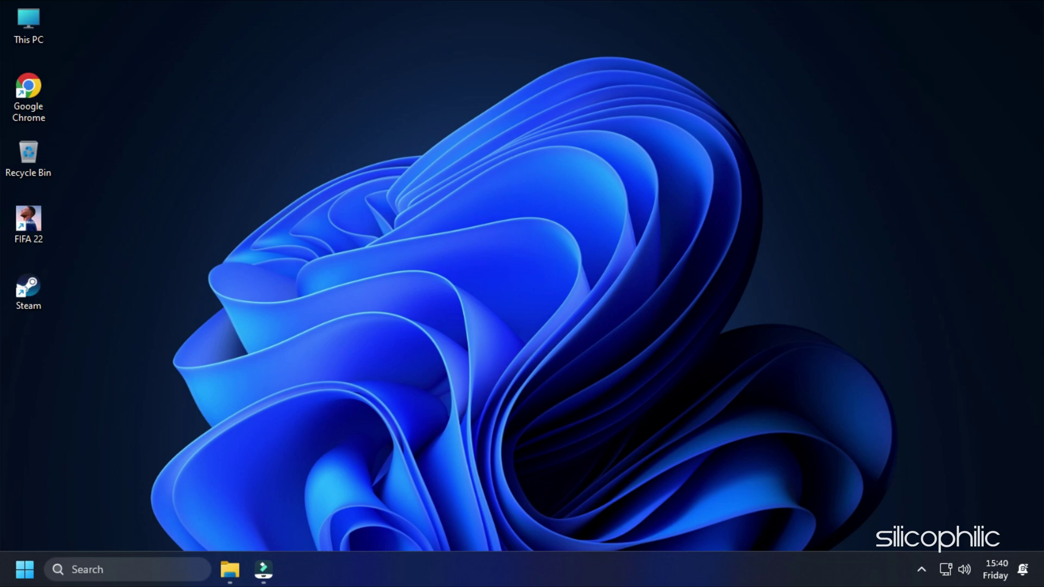
# - Search the taskbar for 'Windows Security' and open the app
pyautogui.click(101, 574)
pyautogui.write('Windows Security')
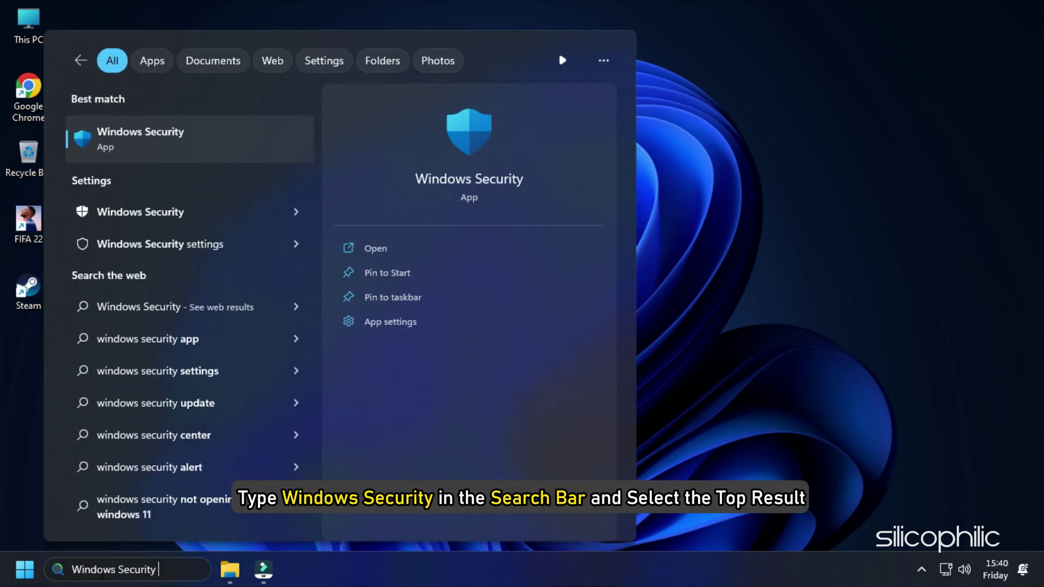
pyautogui.click(235, 154)
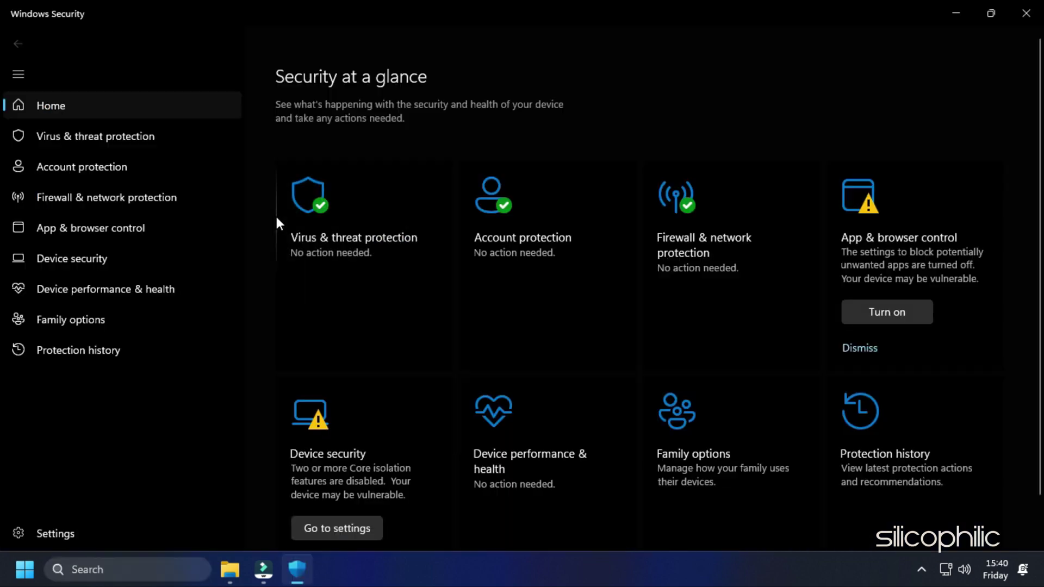
# - Add FIFA23.exe from C:\Program Files\EA Games\FIFA 23 as a Controlled folder access allowed app
pyautogui.click(358, 298)
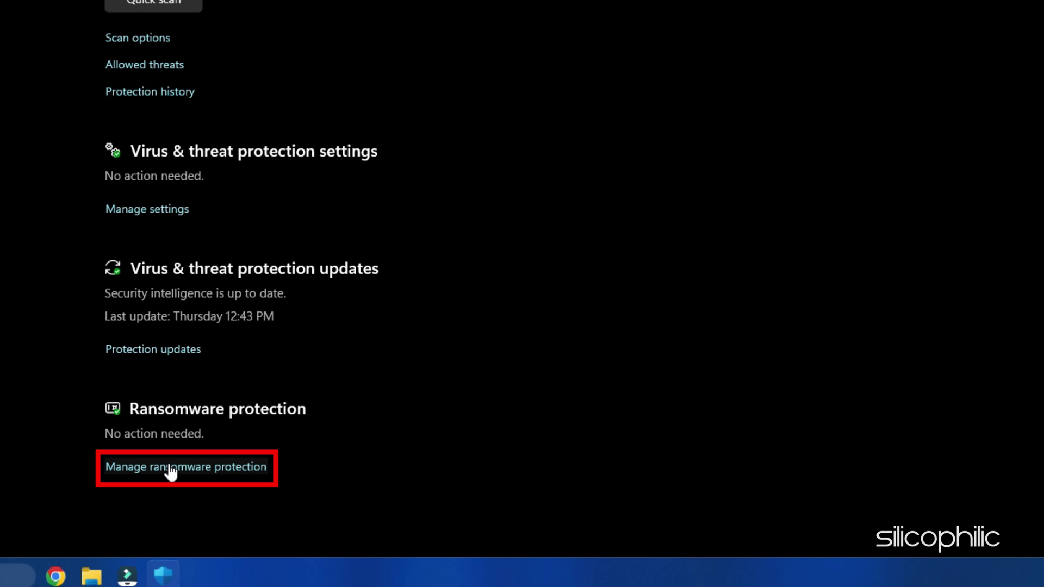
pyautogui.click(171, 468)
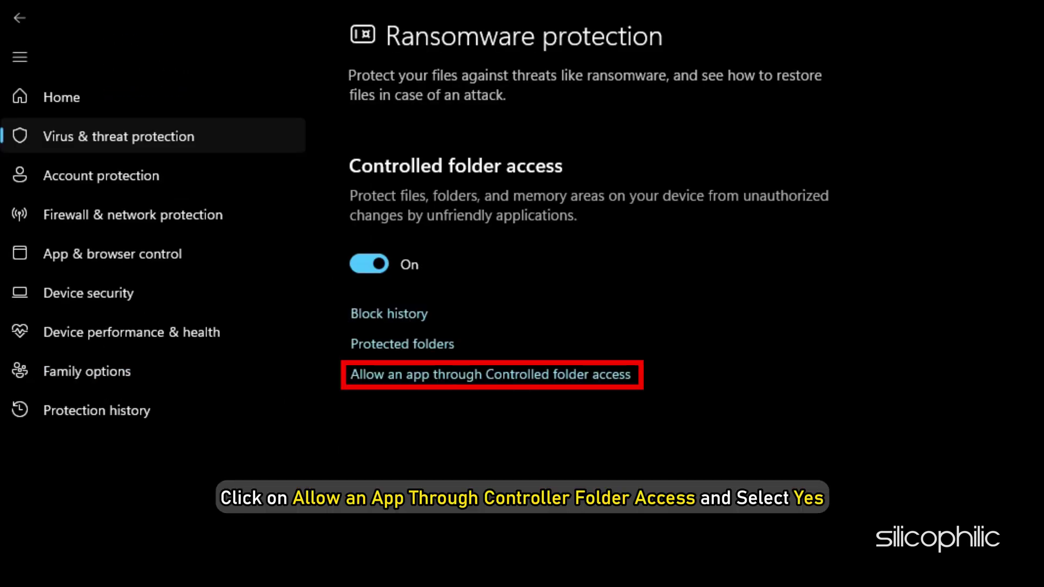
pyautogui.click(551, 381)
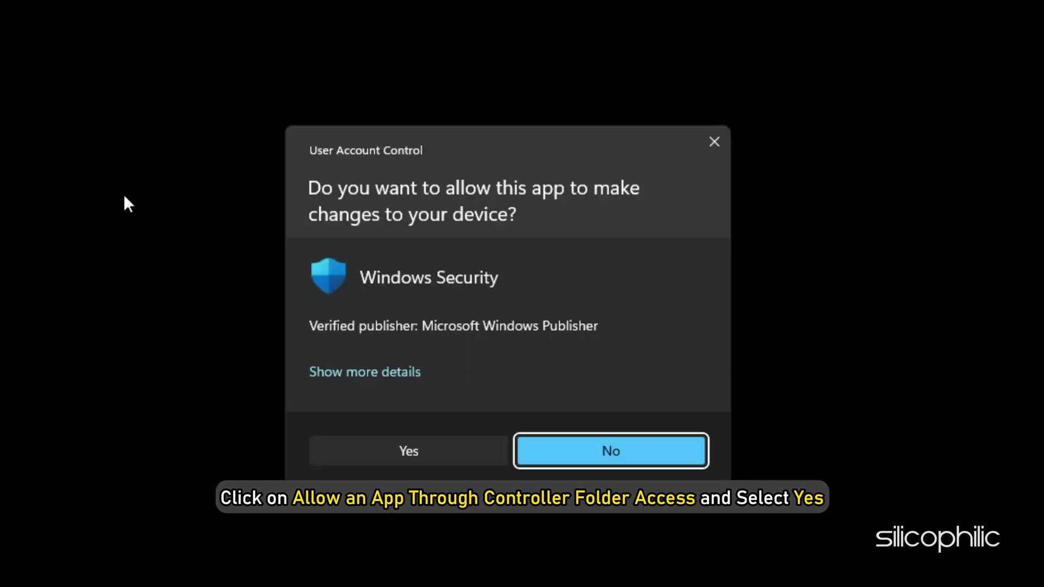
pyautogui.click(379, 455)
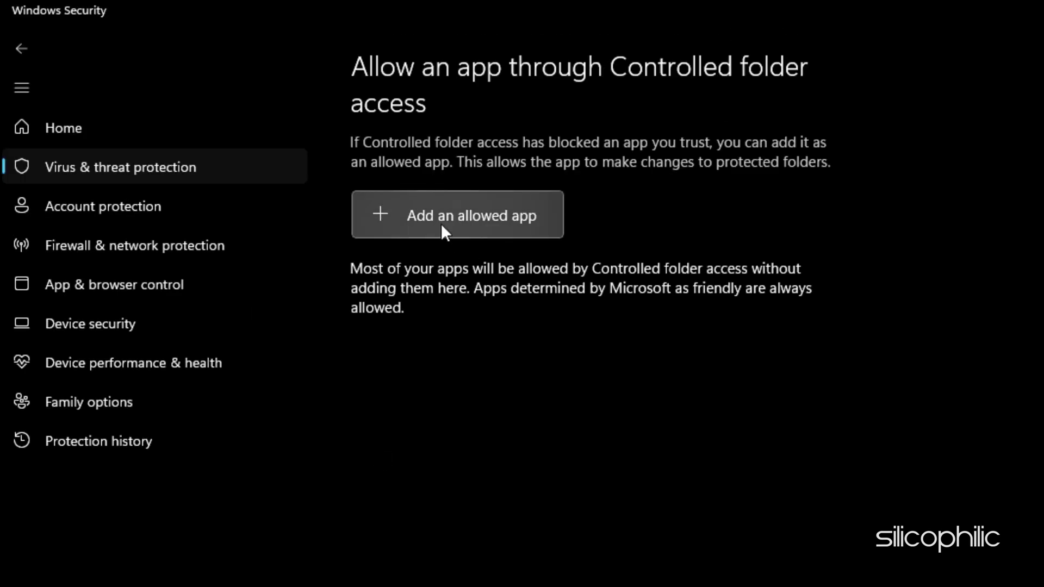
pyautogui.click(442, 225)
pyautogui.click(428, 287)
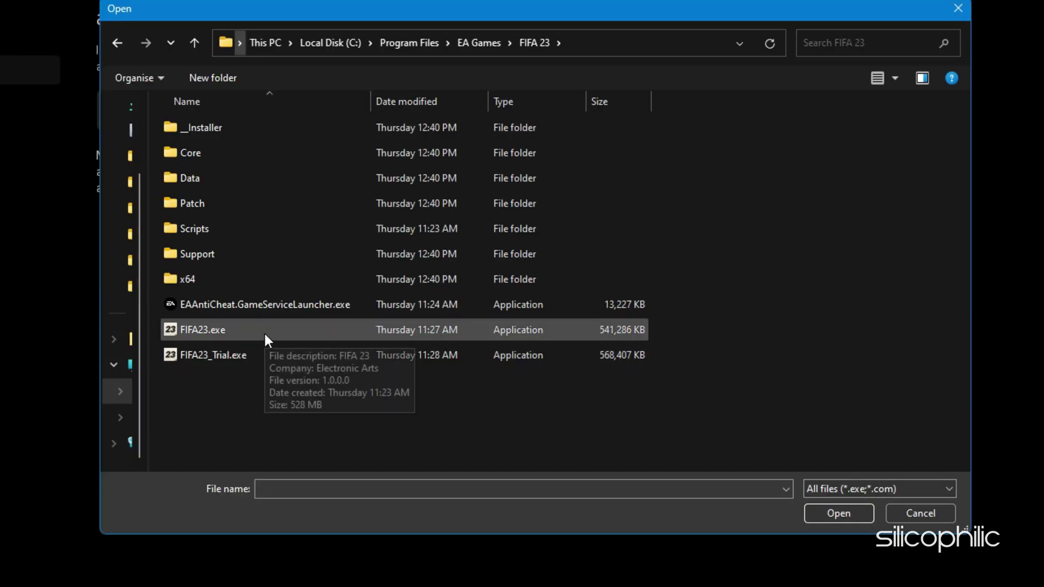
pyautogui.click(263, 331)
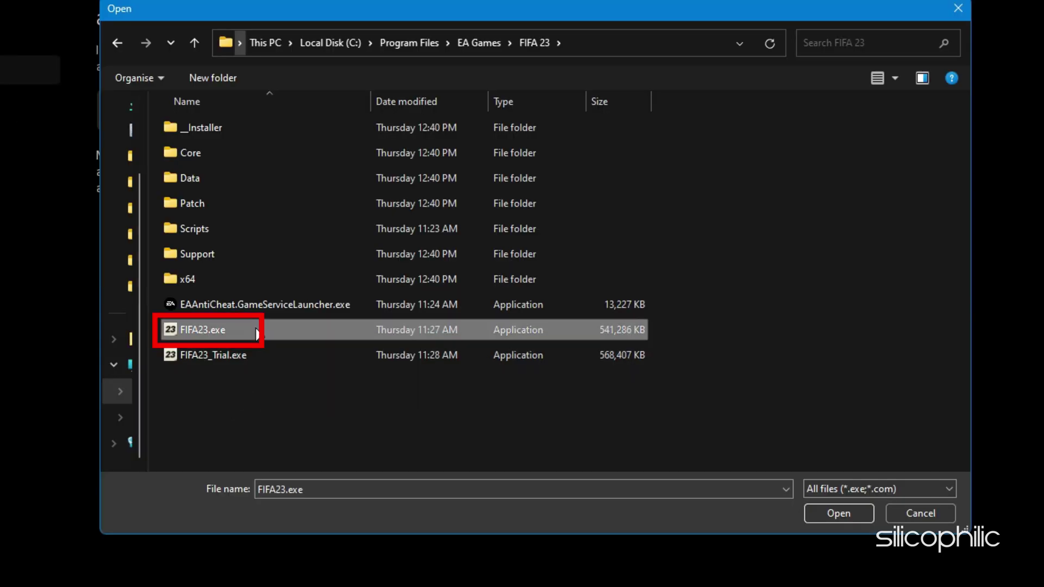
pyautogui.click(834, 515)
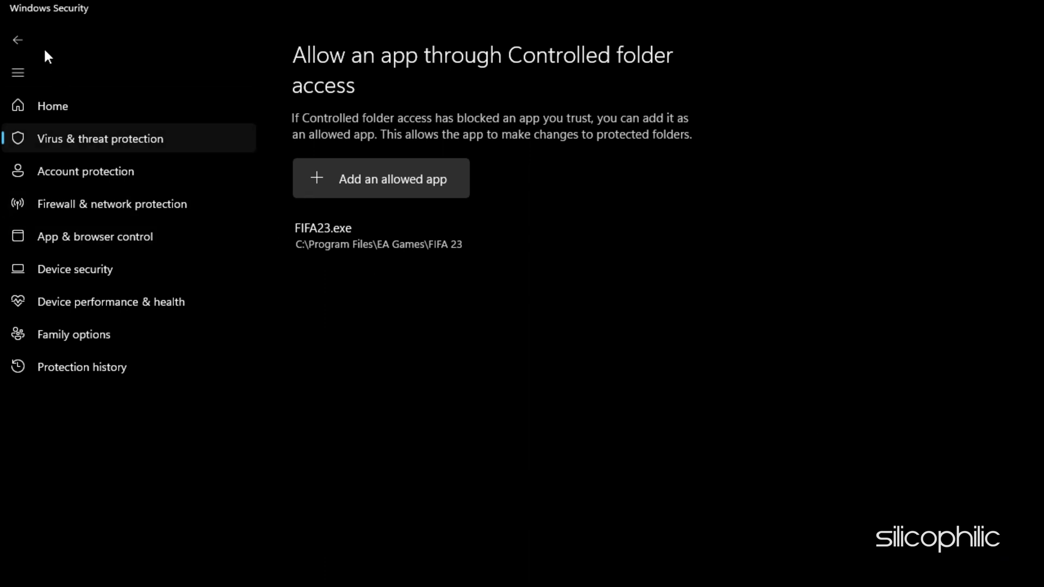
# - Switch the Controlled folder access toggle to Off and approve the permission prompt
pyautogui.click(19, 40)
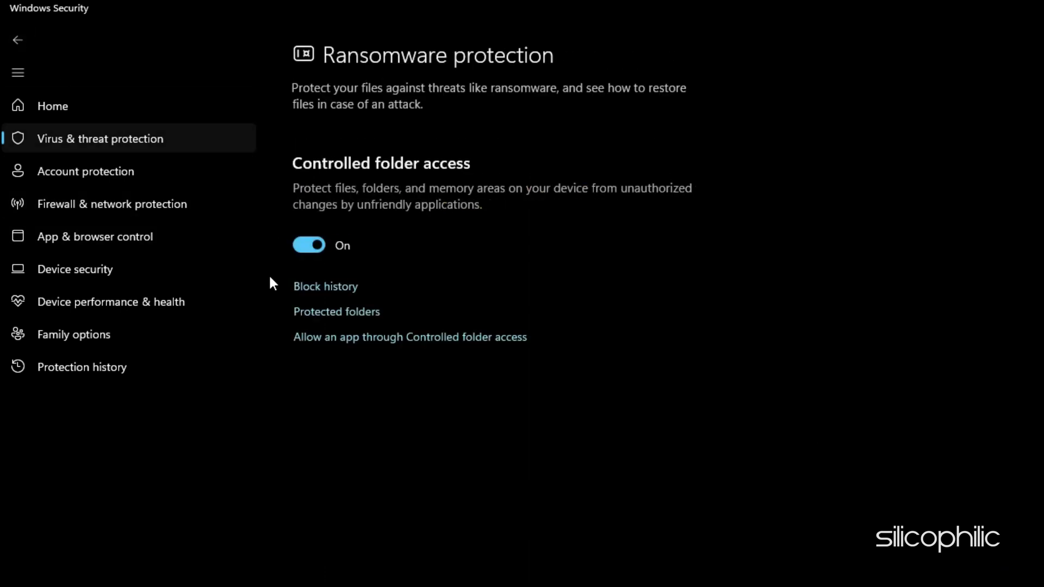
pyautogui.click(307, 246)
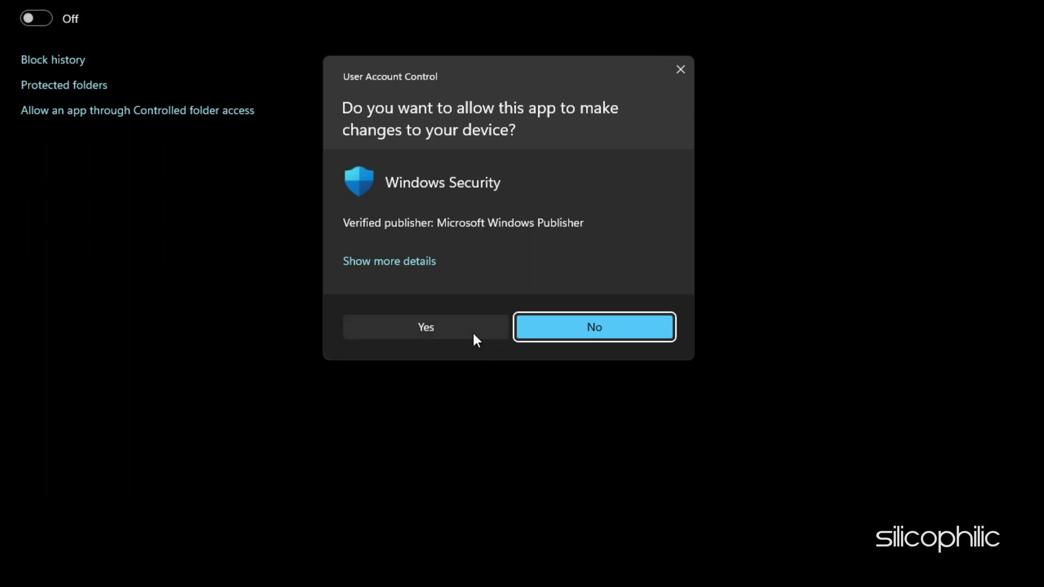
pyautogui.click(473, 333)
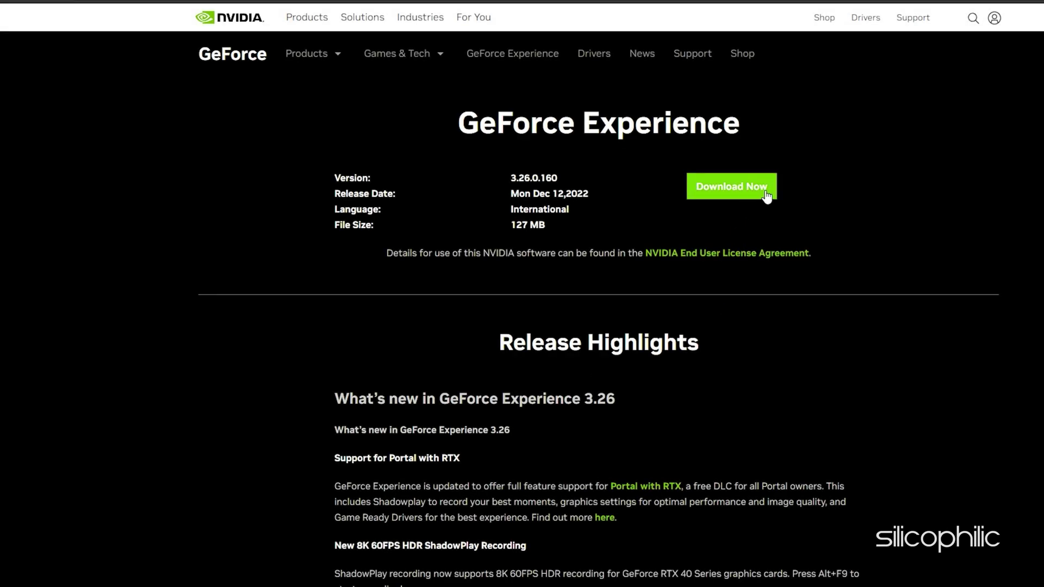
# - Download GeForce Experience and check for driver updates, confirming Game Ready Driver 528.02
pyautogui.click(772, 192)
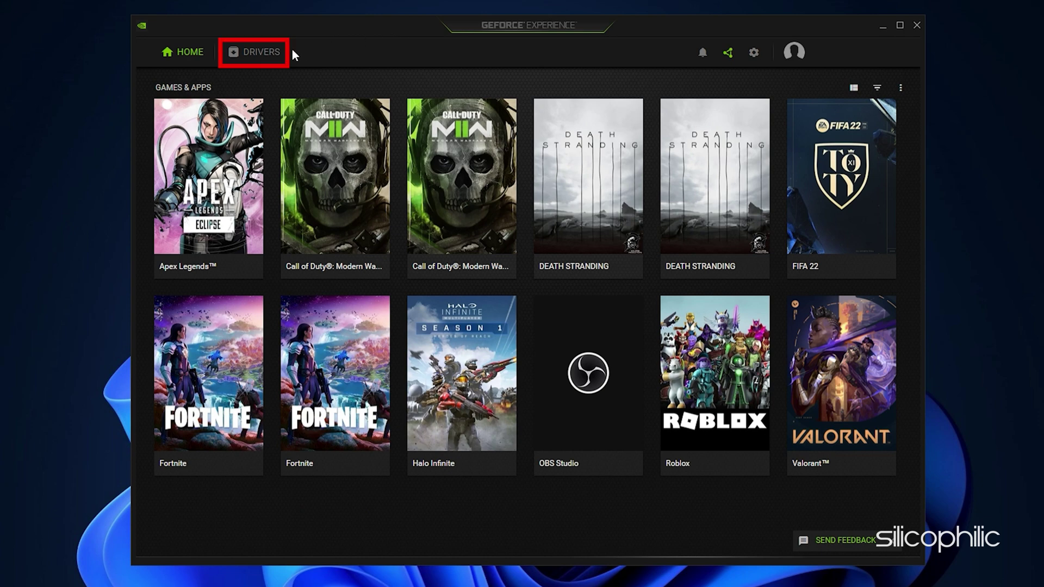
pyautogui.click(277, 55)
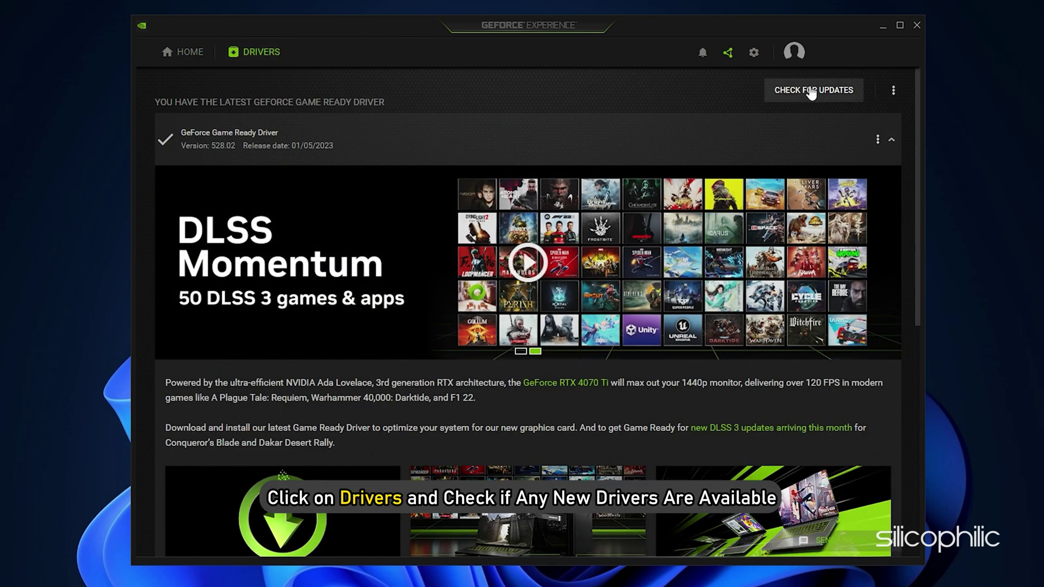
pyautogui.click(854, 91)
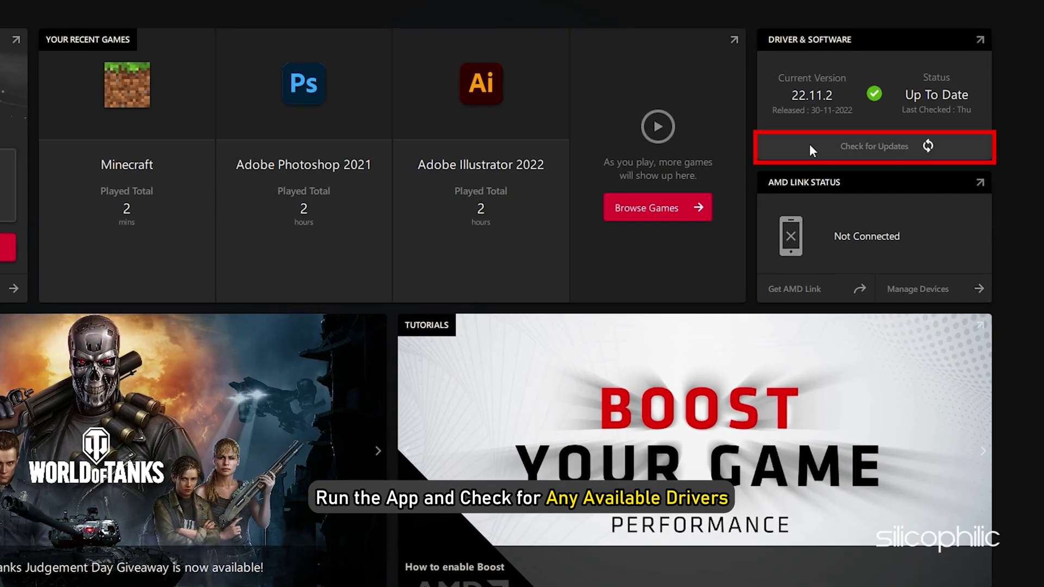
# - Check for AMD Radeon driver updates, confirming version 22.11.2 is current
pyautogui.click(809, 147)
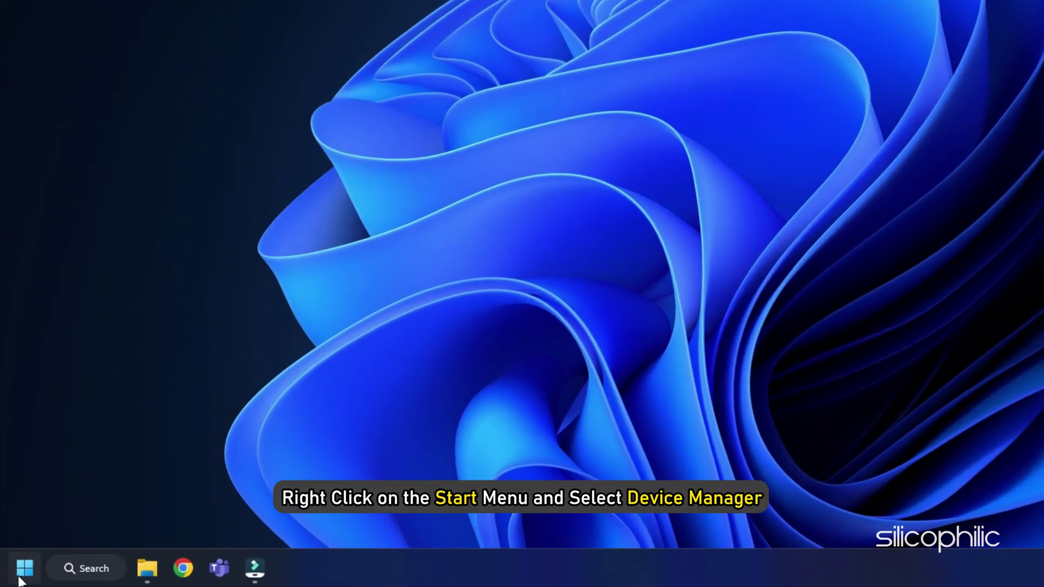
# - Uninstall the NVIDIA GeForce RTX 3070 from Display adapters in Device Manager, also removing its driver
pyautogui.rightClick(17, 579)
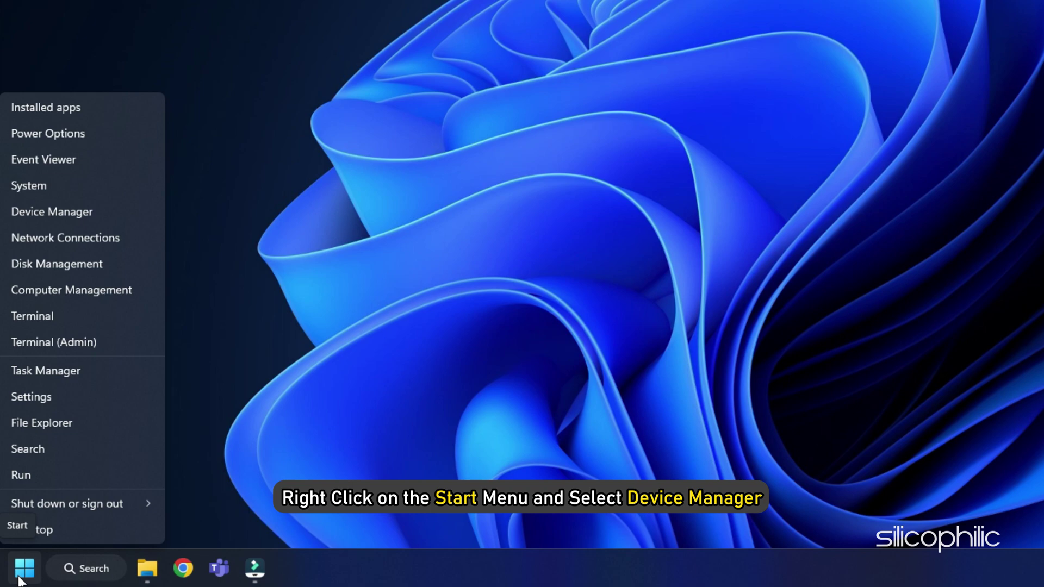
pyautogui.click(90, 212)
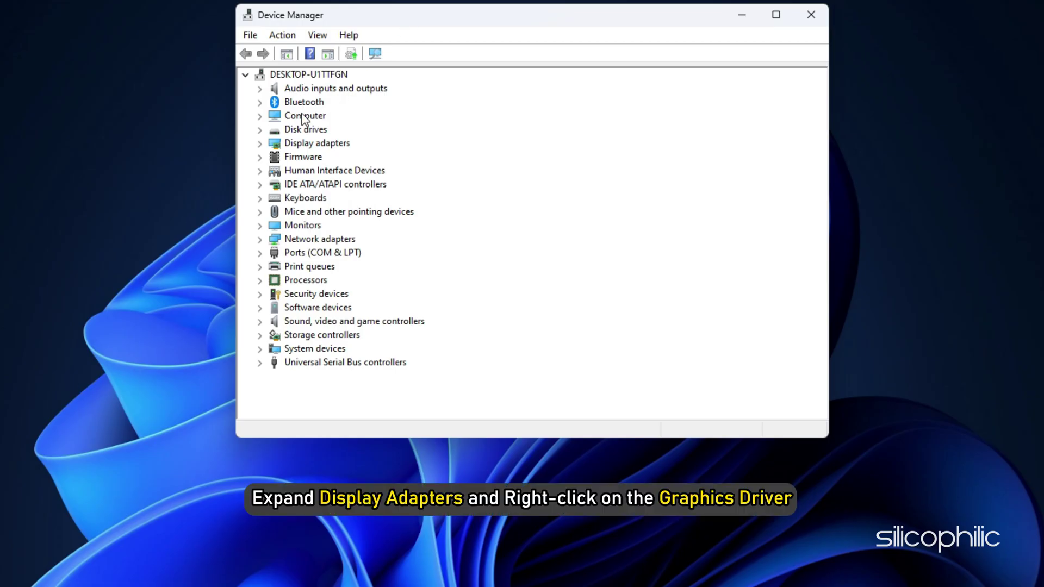
pyautogui.click(260, 144)
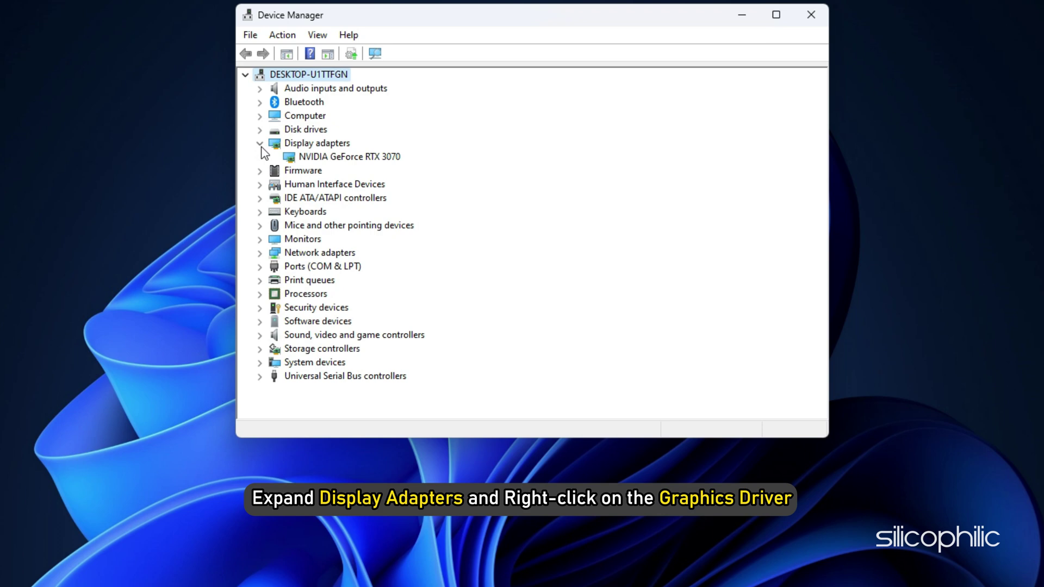
pyautogui.rightClick(401, 163)
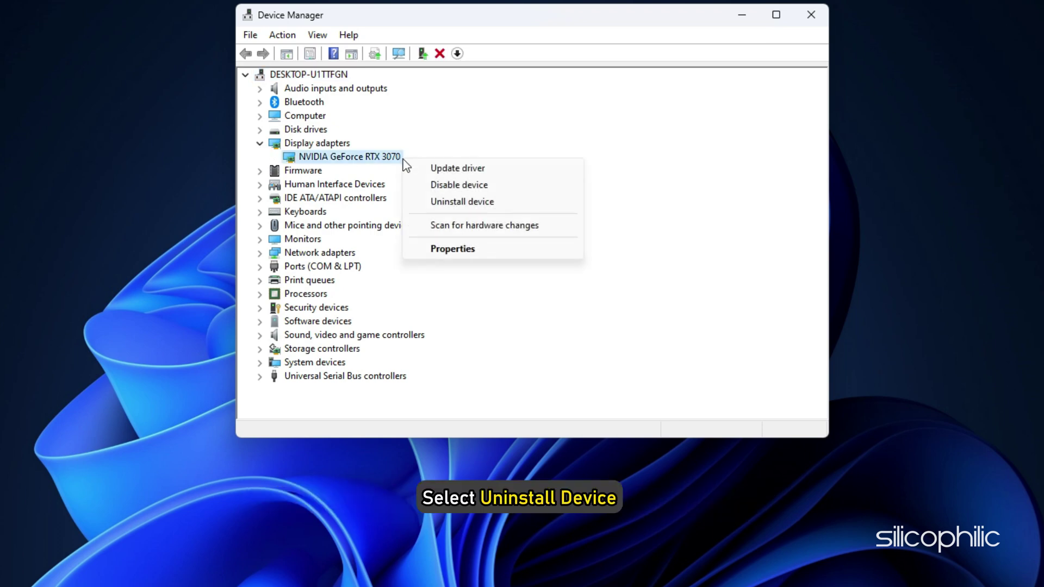
pyautogui.click(501, 205)
pyautogui.click(408, 344)
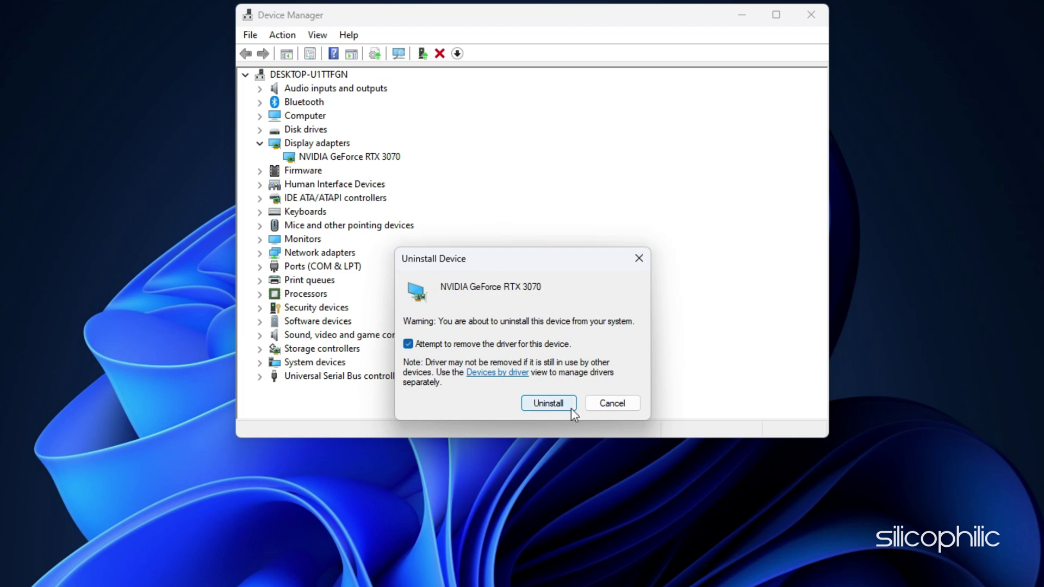
pyautogui.click(568, 407)
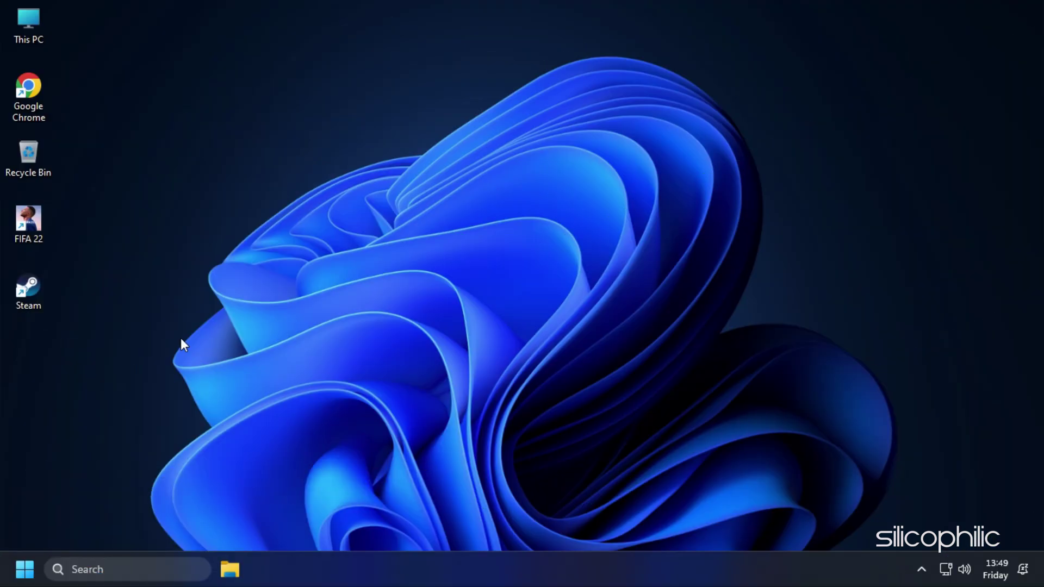
# - Launch Steam and run Verify integrity of game files from FIFA 22's Local Files properties
pyautogui.doubleClick(30, 289)
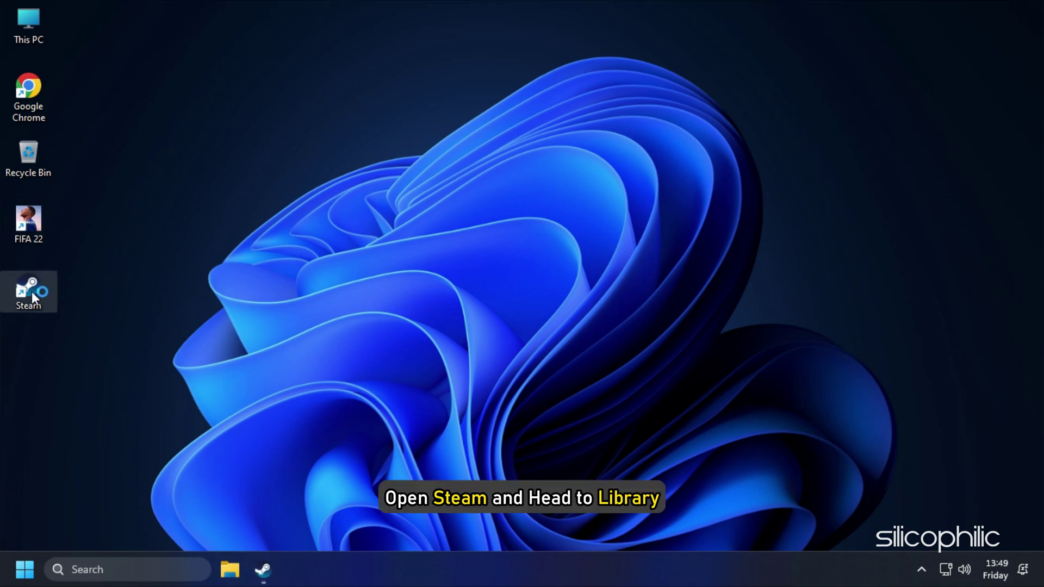
pyautogui.click(150, 43)
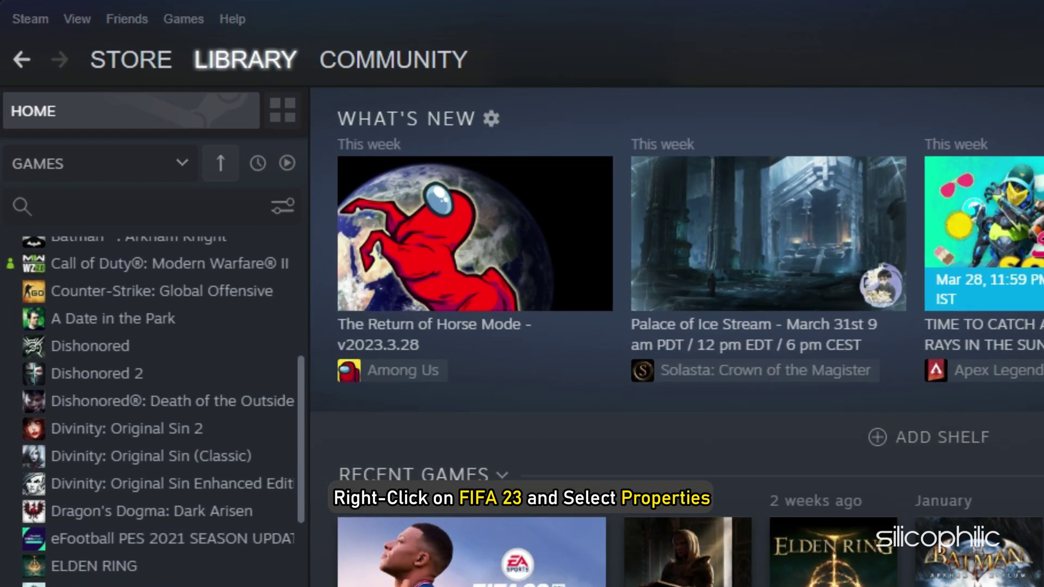
pyautogui.scroll(-5, 140, 380)
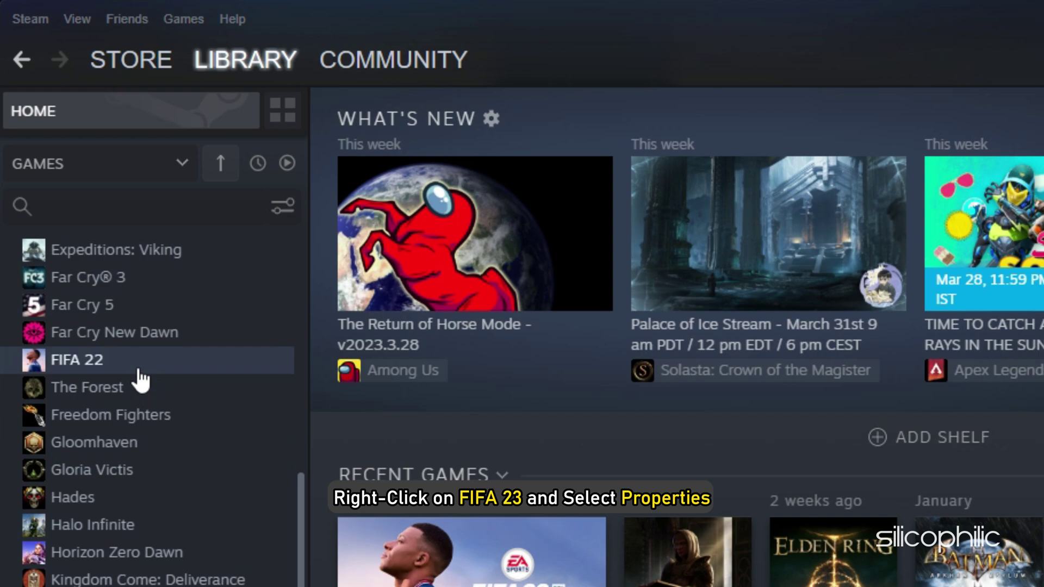
pyautogui.rightClick(156, 372)
pyautogui.click(208, 514)
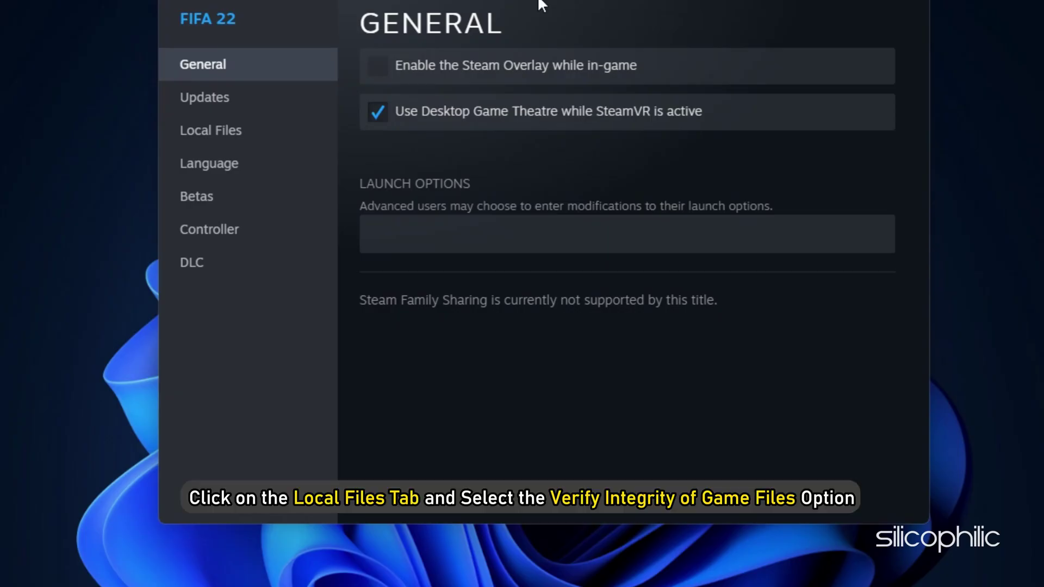
pyautogui.click(219, 140)
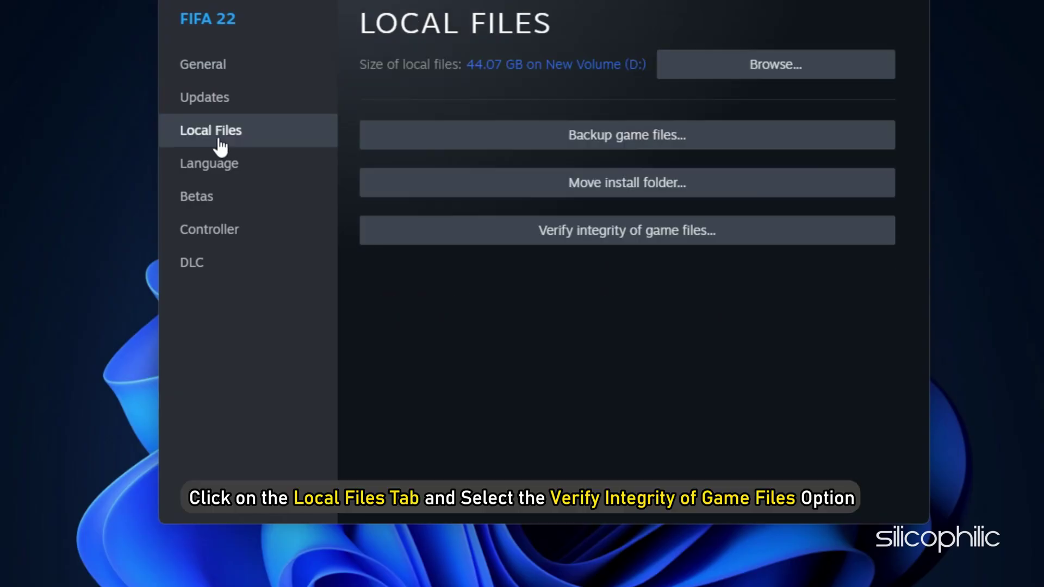
pyautogui.click(721, 235)
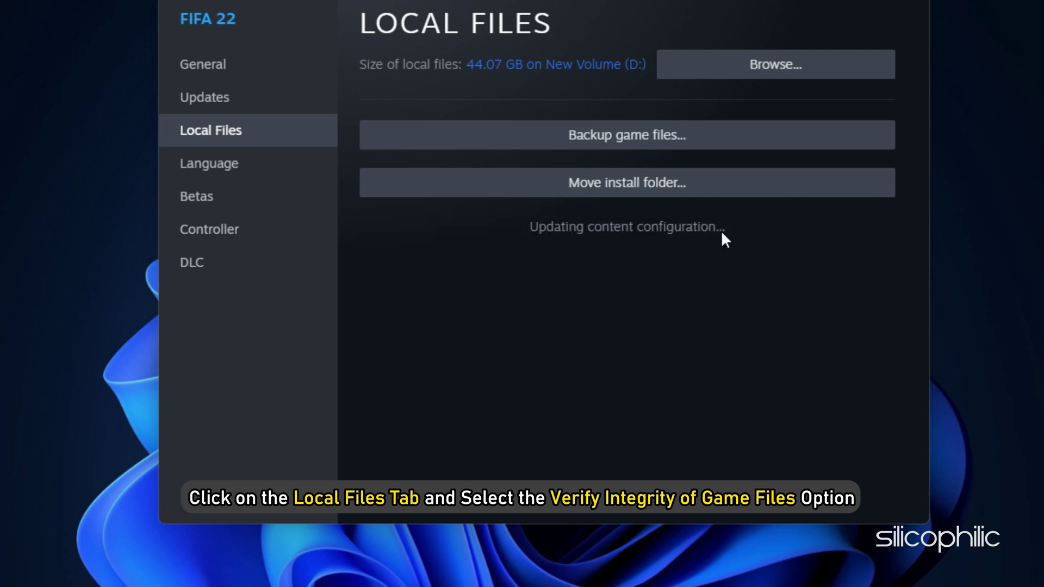